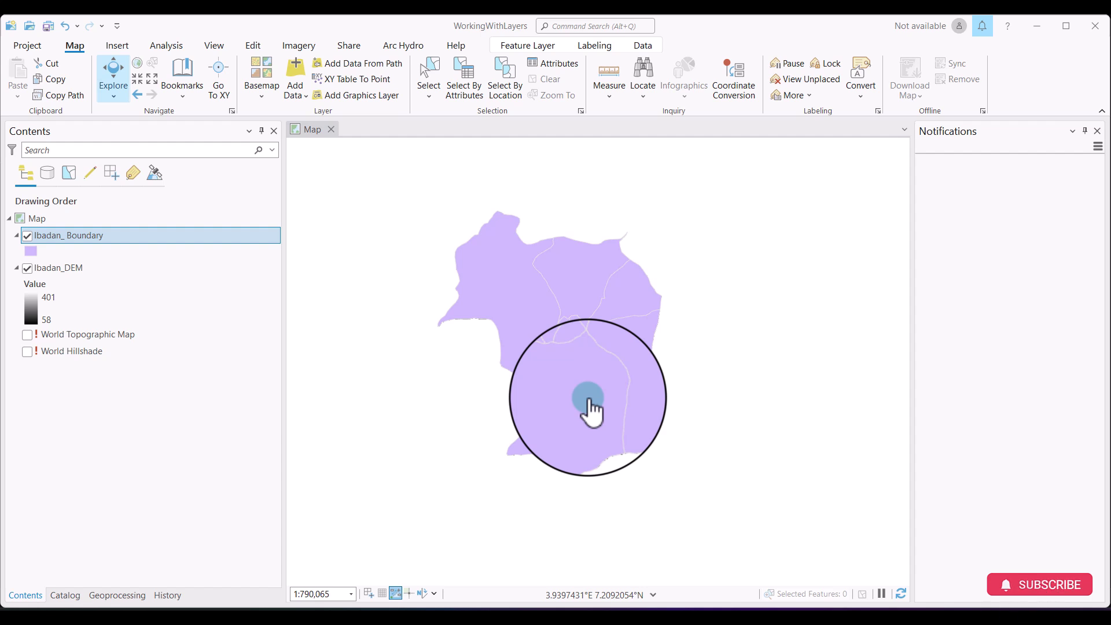
- Save the changes to the WorkingWithLayers project
click(17, 44)
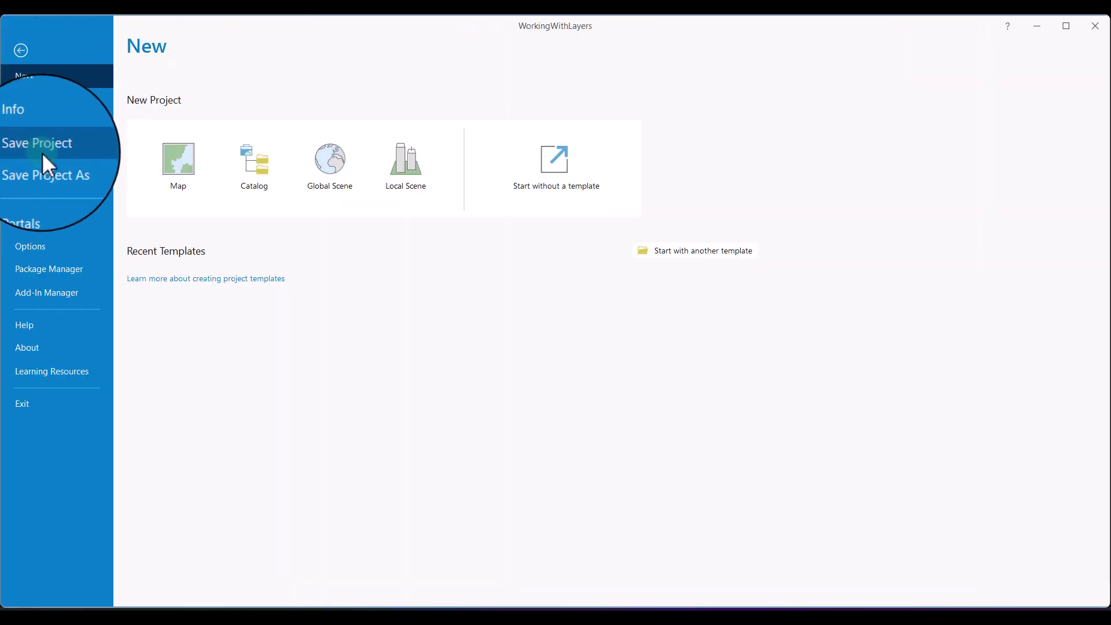
click(46, 144)
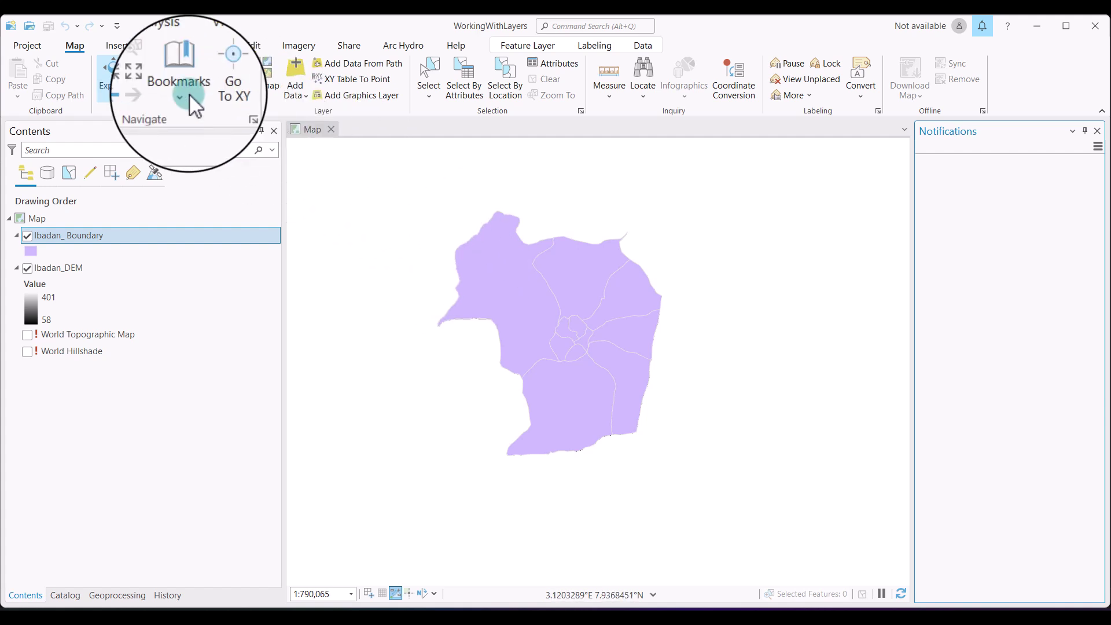
click(28, 45)
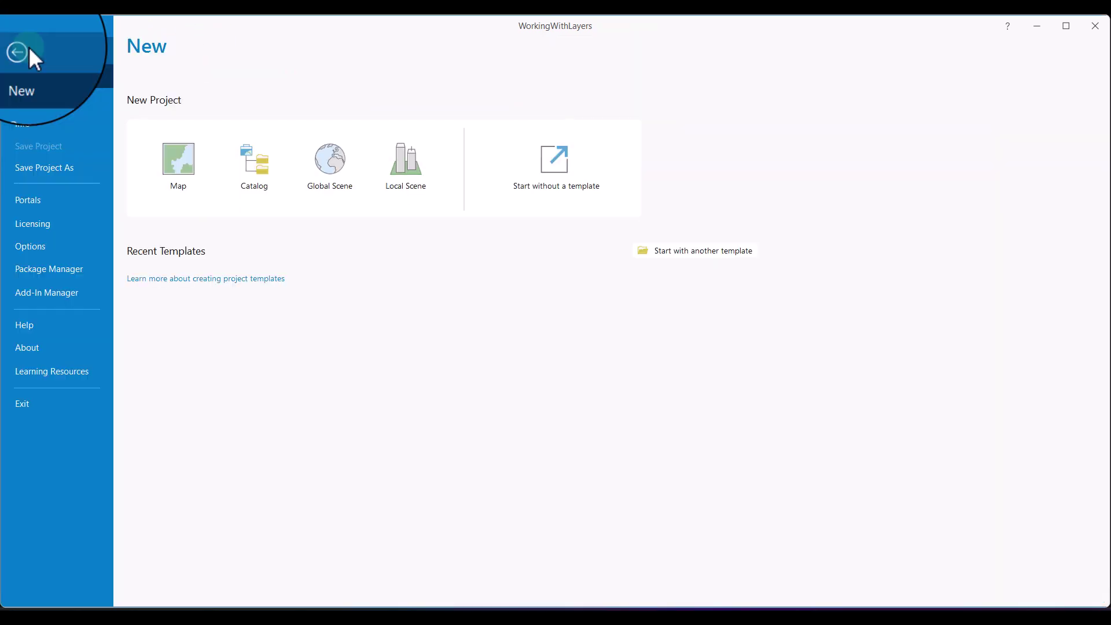
click(39, 147)
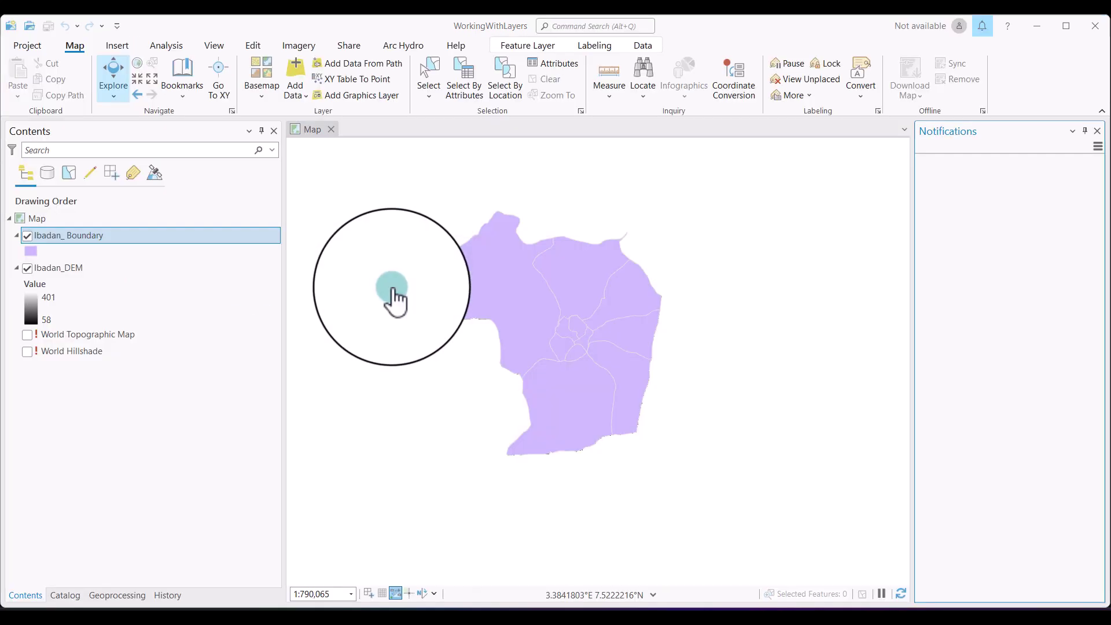
- Open the MyFirstProject project and display its layout
click(30, 44)
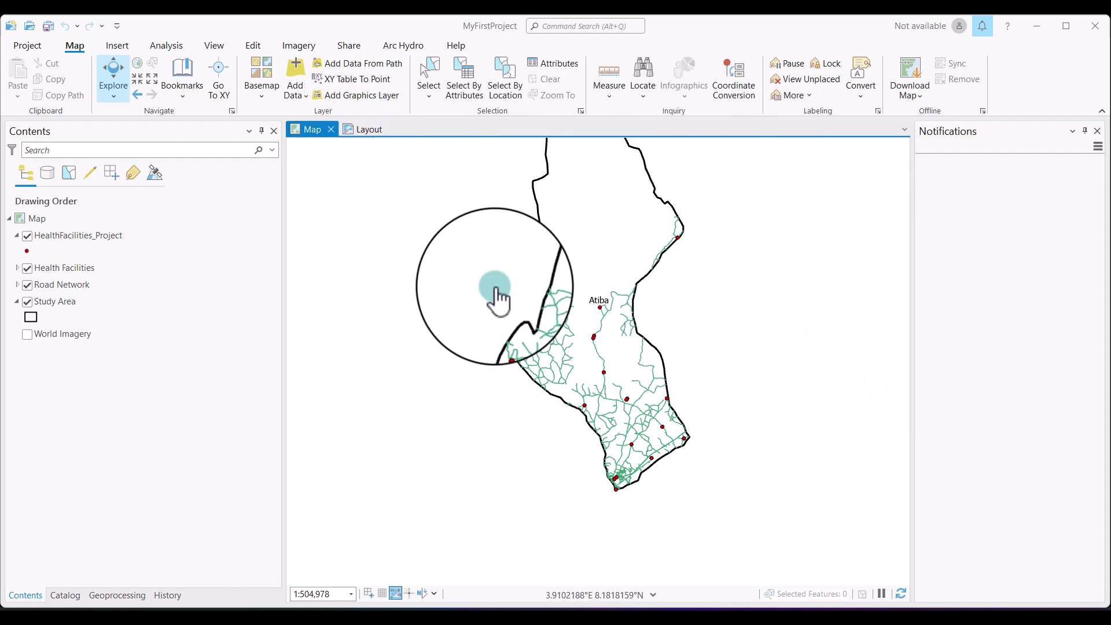
click(354, 132)
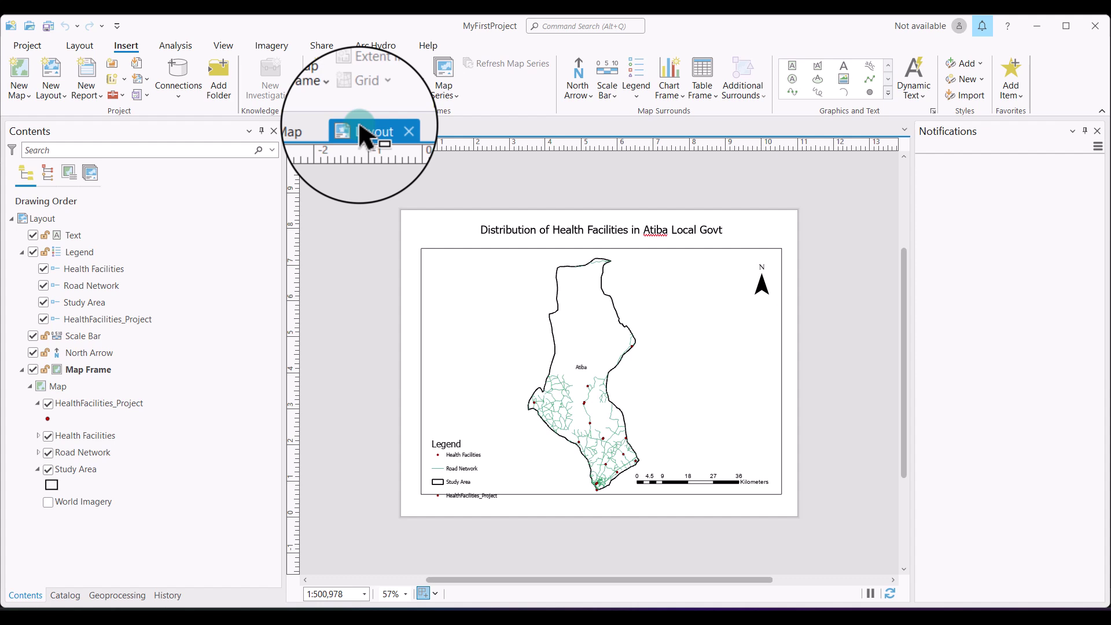
- Export the health facilities layout as a JPEG image into the MyFirstProject folder
click(322, 41)
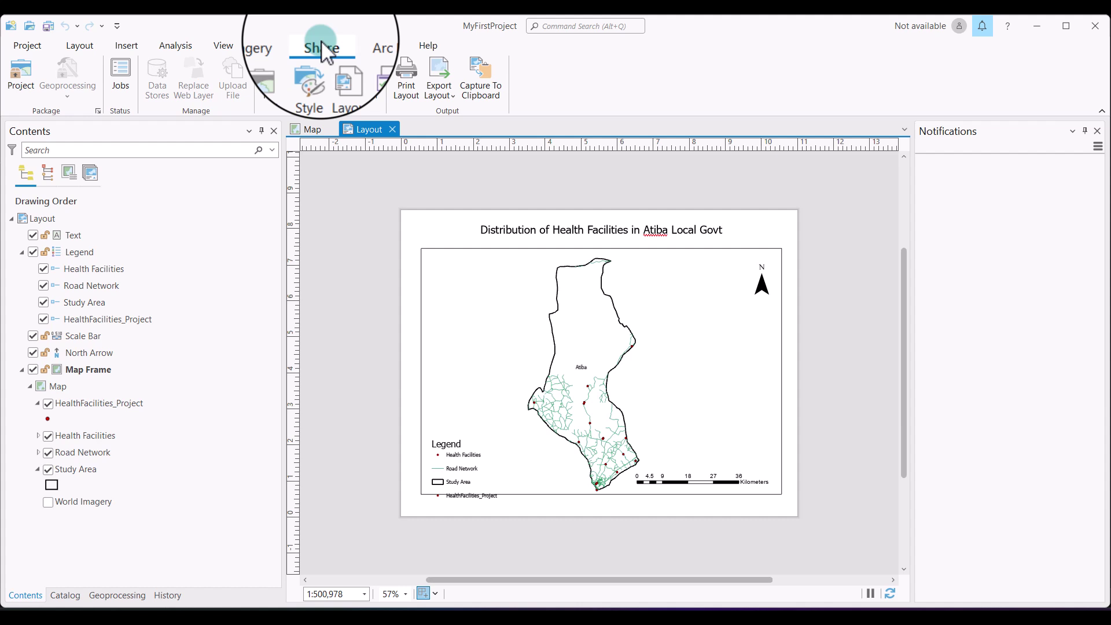
click(452, 92)
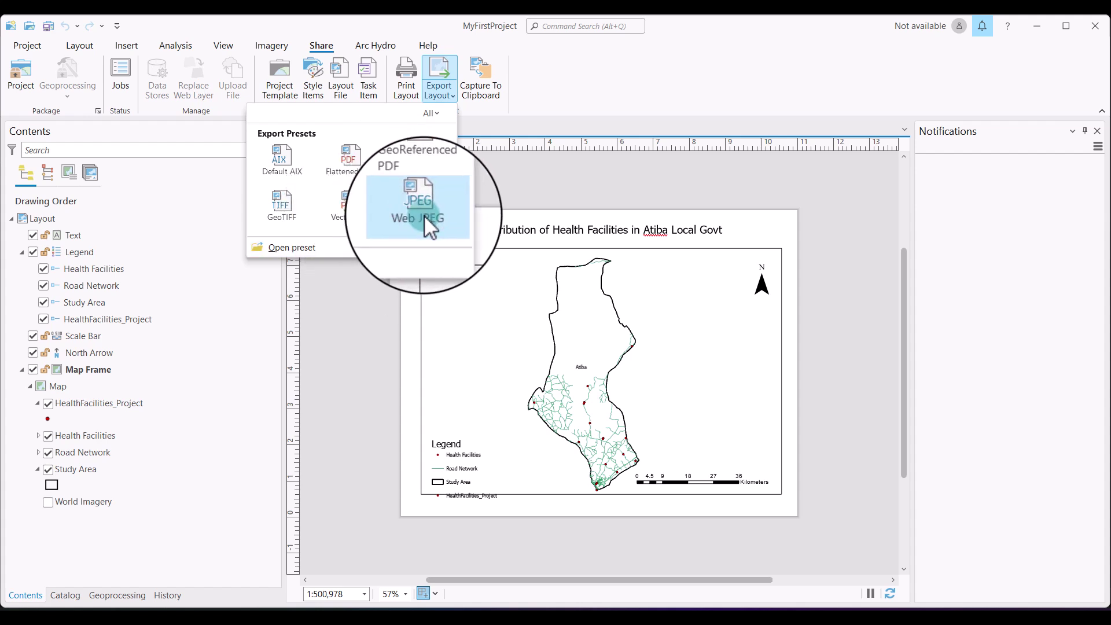
click(120, 227)
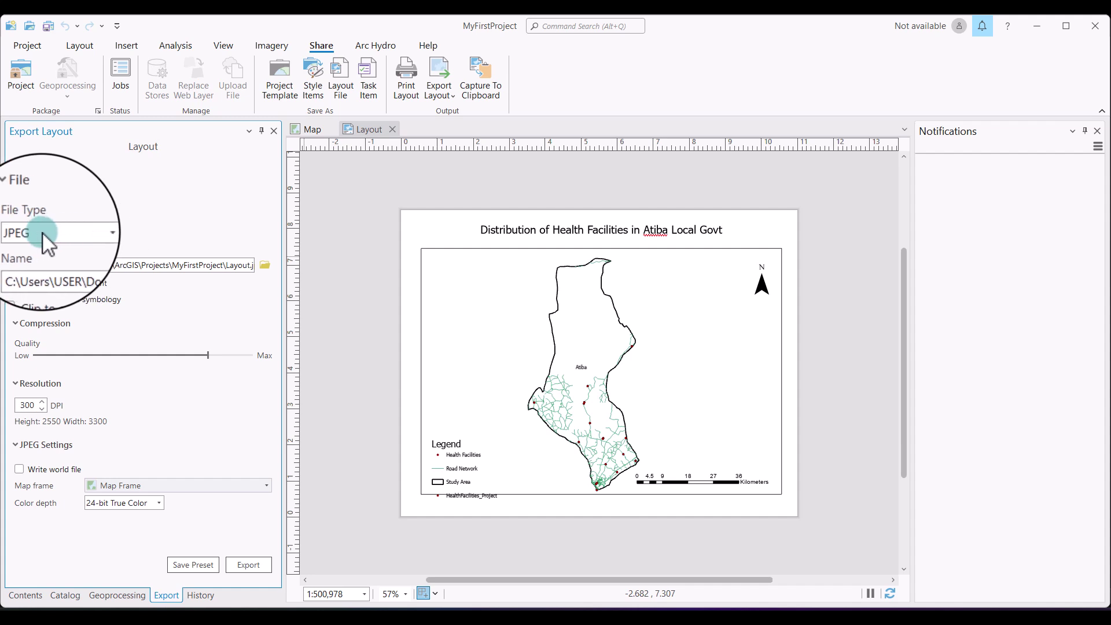
click(43, 232)
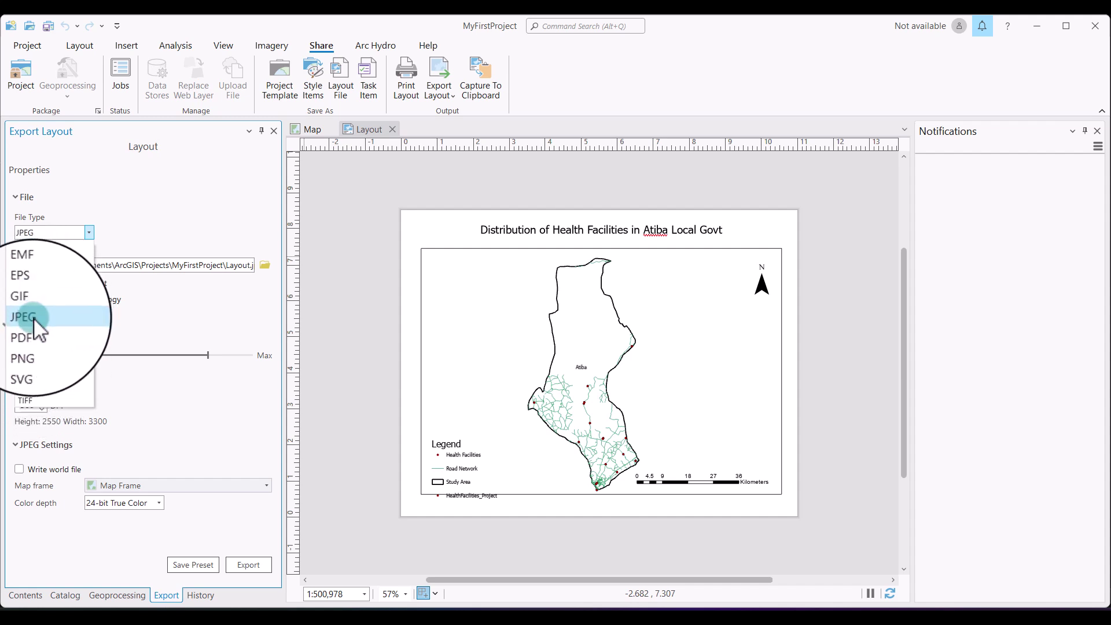
click(41, 315)
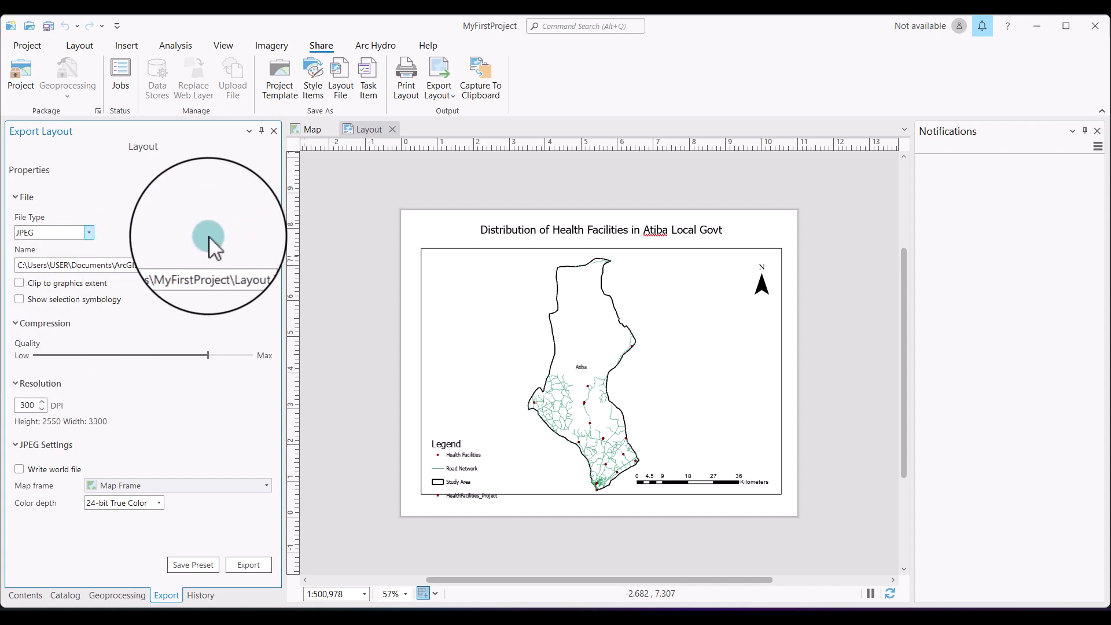
click(232, 269)
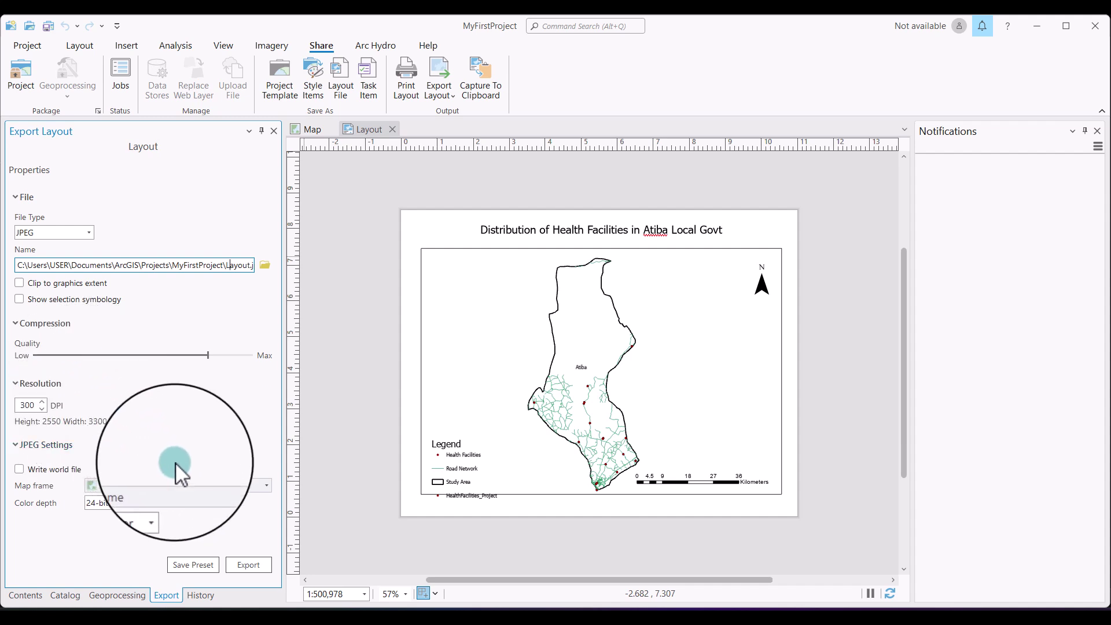
click(248, 565)
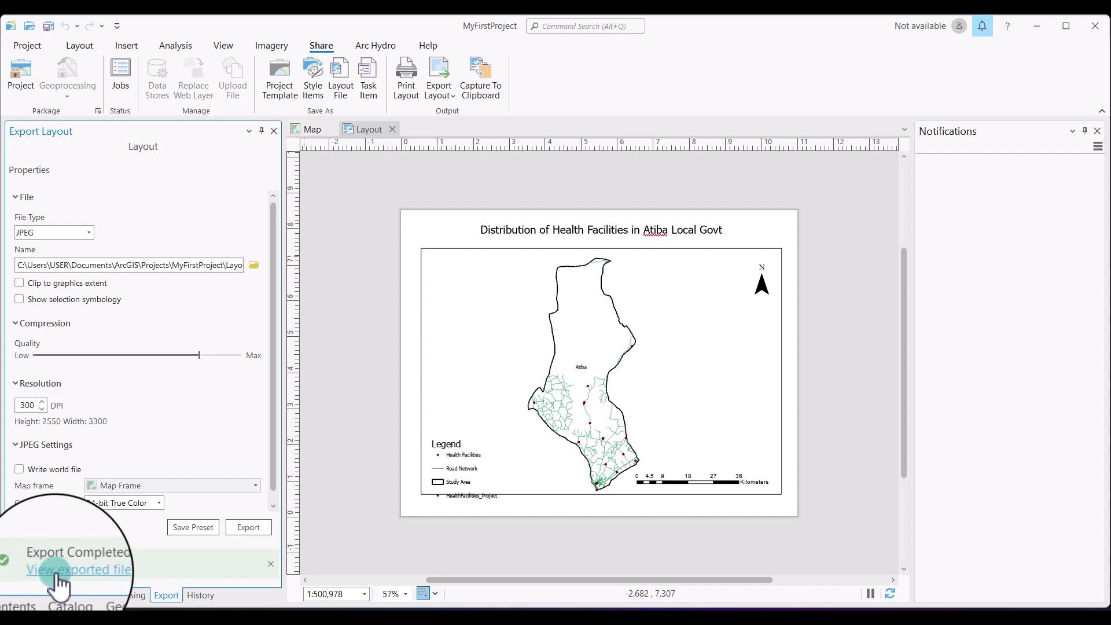
- View the exported JPEG of the layout at full window size and return to the project
click(57, 573)
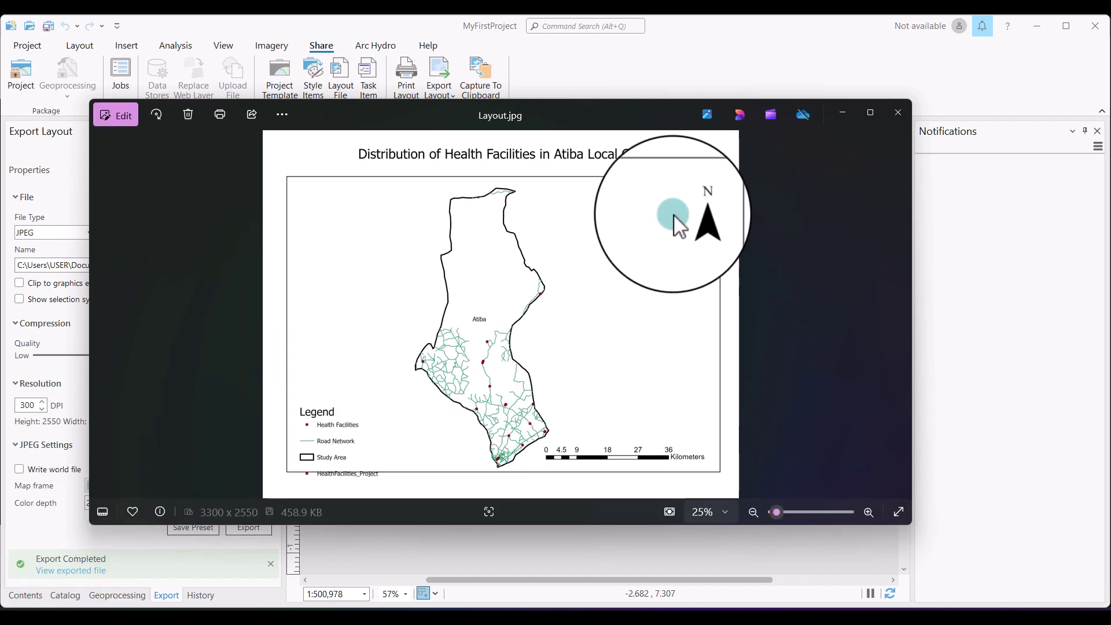
click(877, 116)
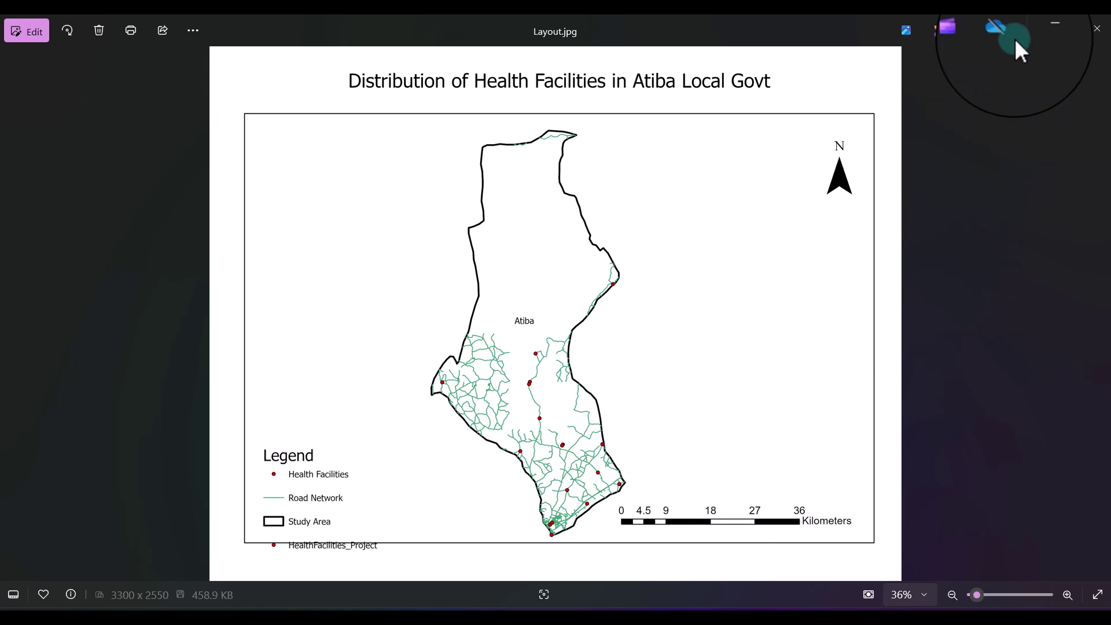
click(1043, 32)
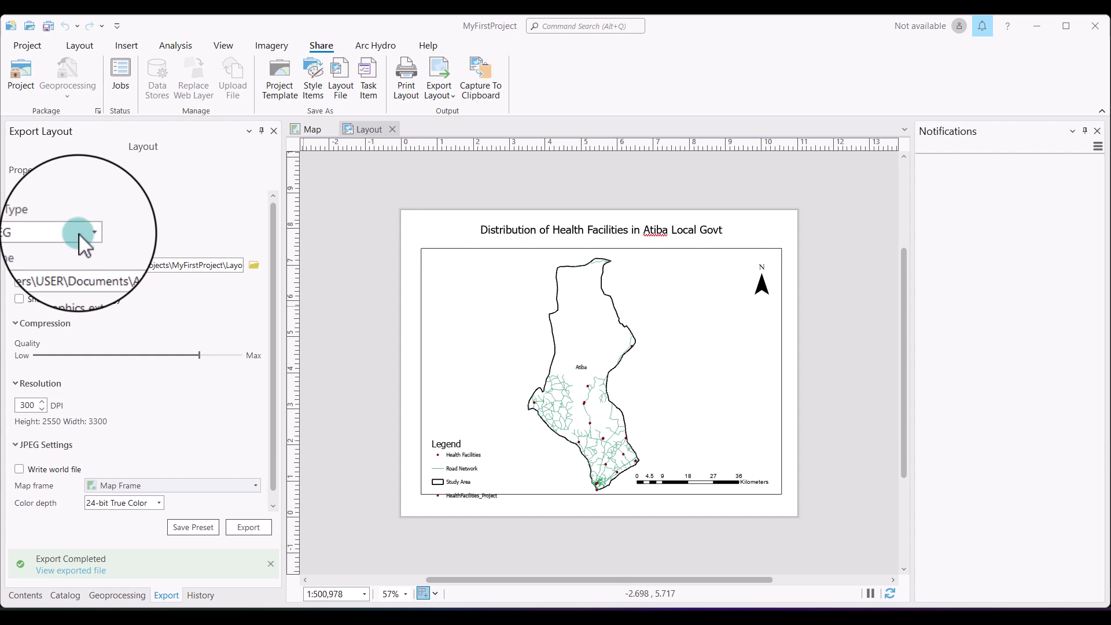
- Export the same layout as a PDF and view the exported file
click(79, 234)
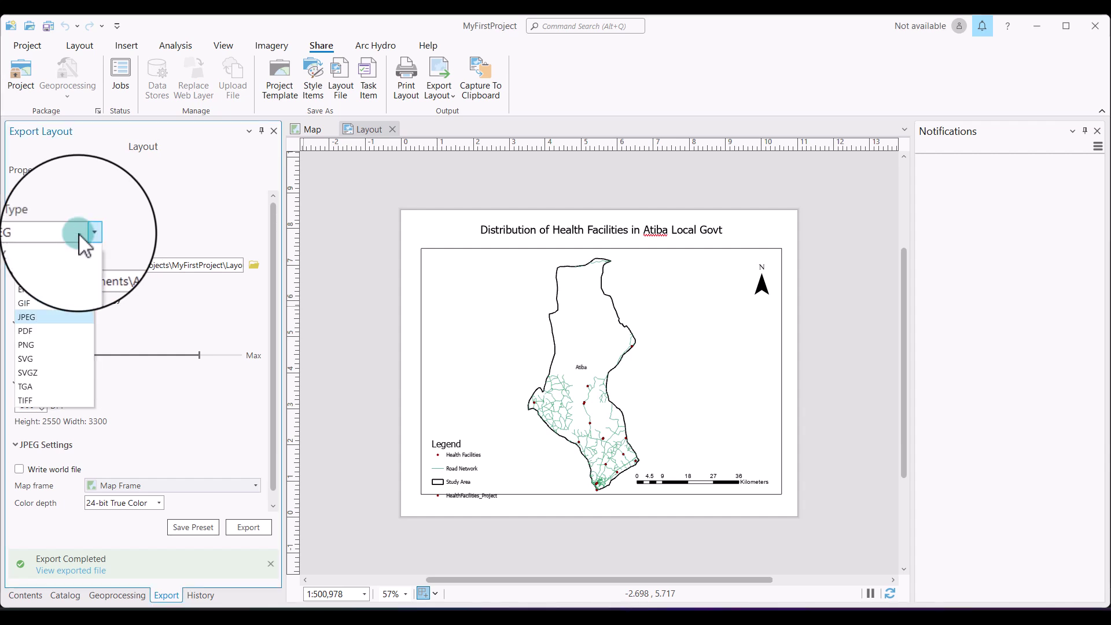
click(32, 331)
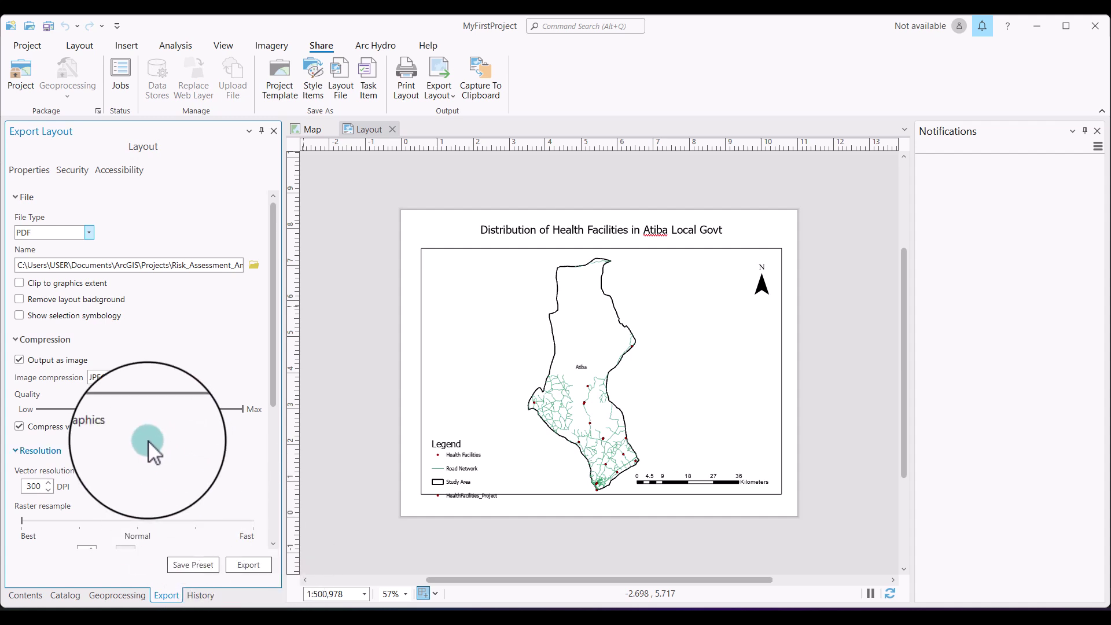
click(257, 560)
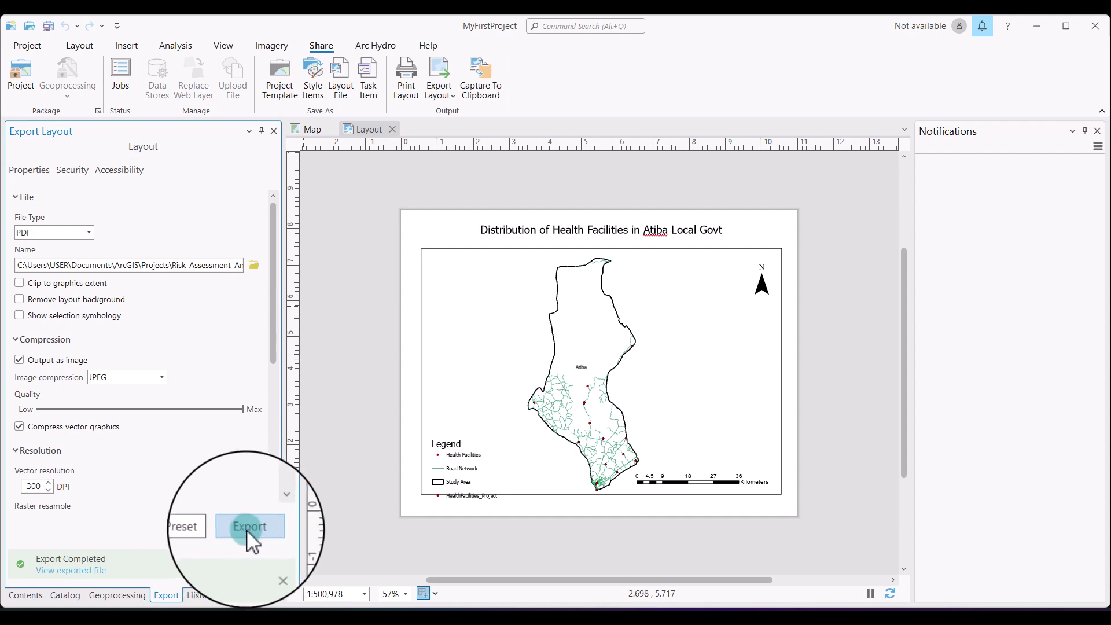
click(81, 575)
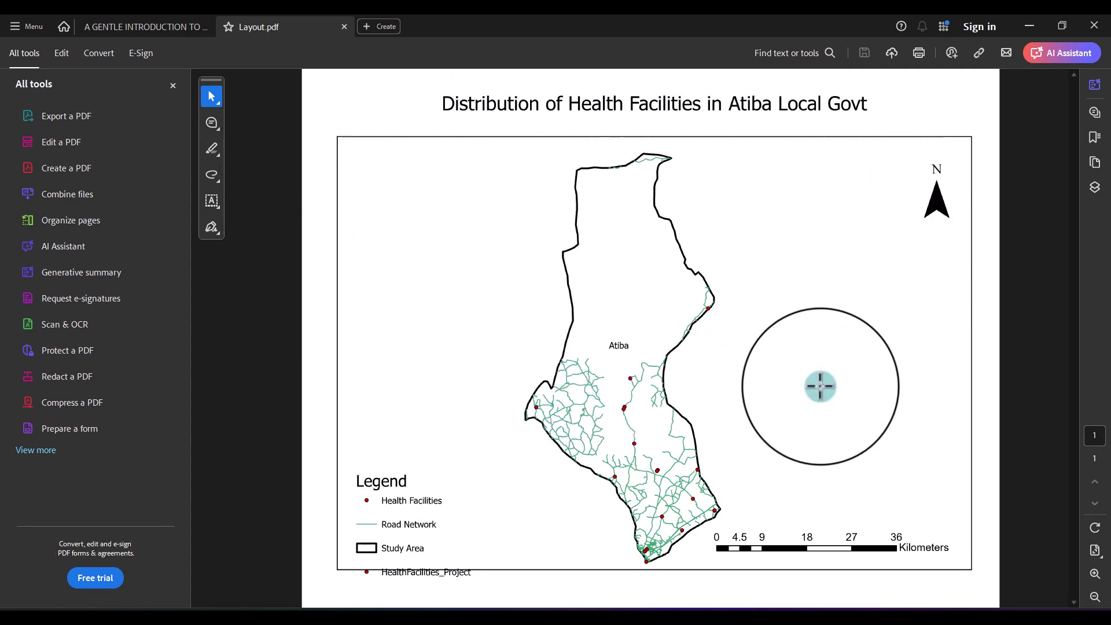
click(1028, 26)
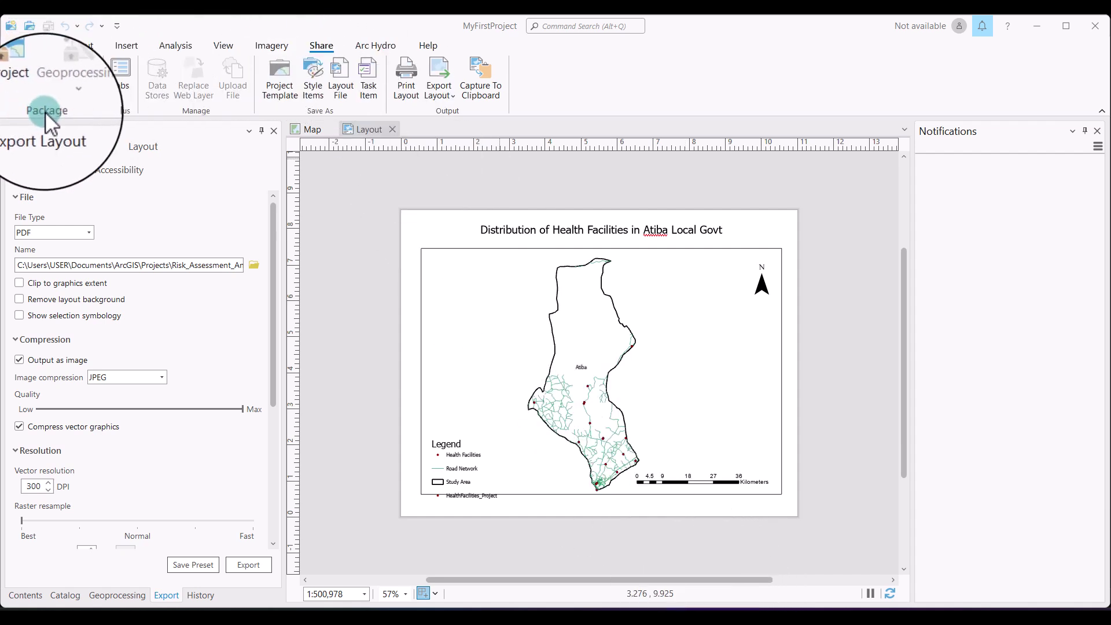
- Set up a project package of MyFirstProject that is saved to a file and includes all history items
click(20, 79)
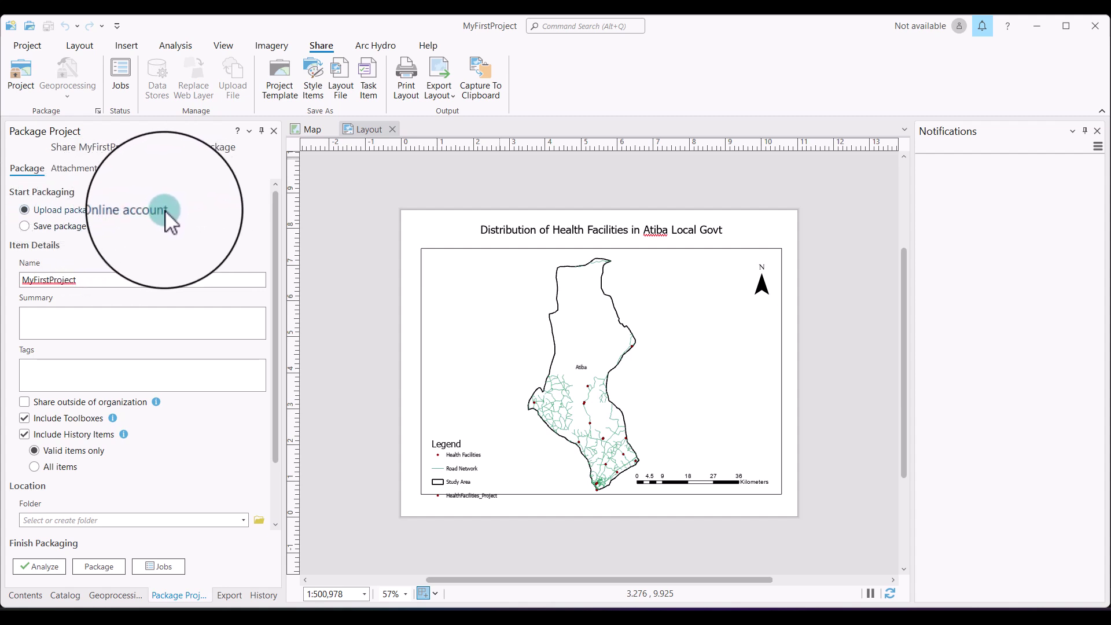
click(25, 225)
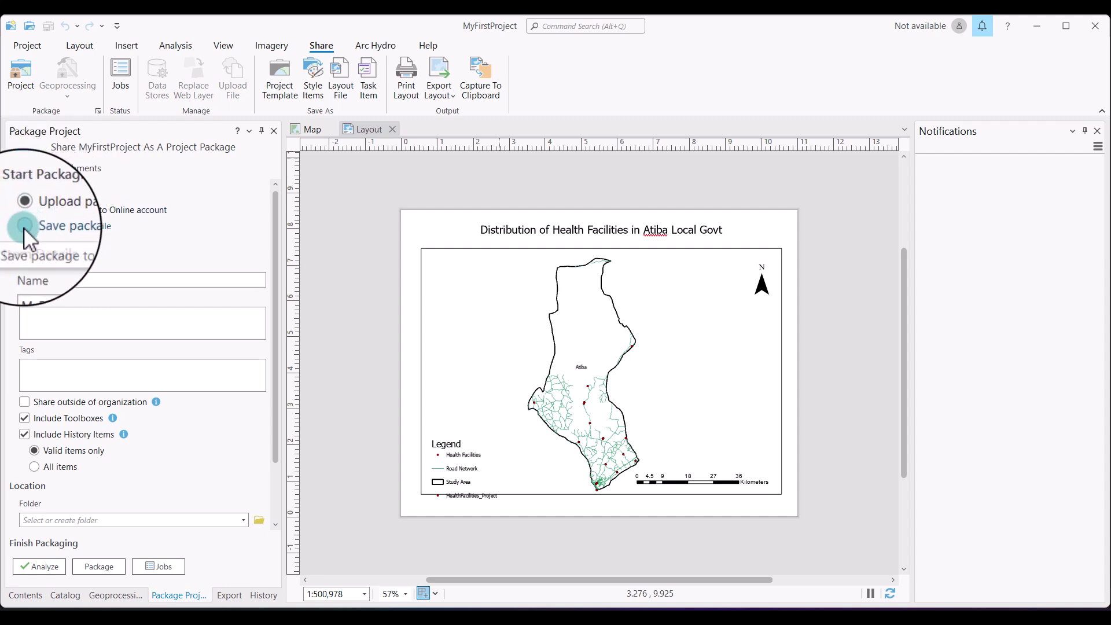
click(23, 226)
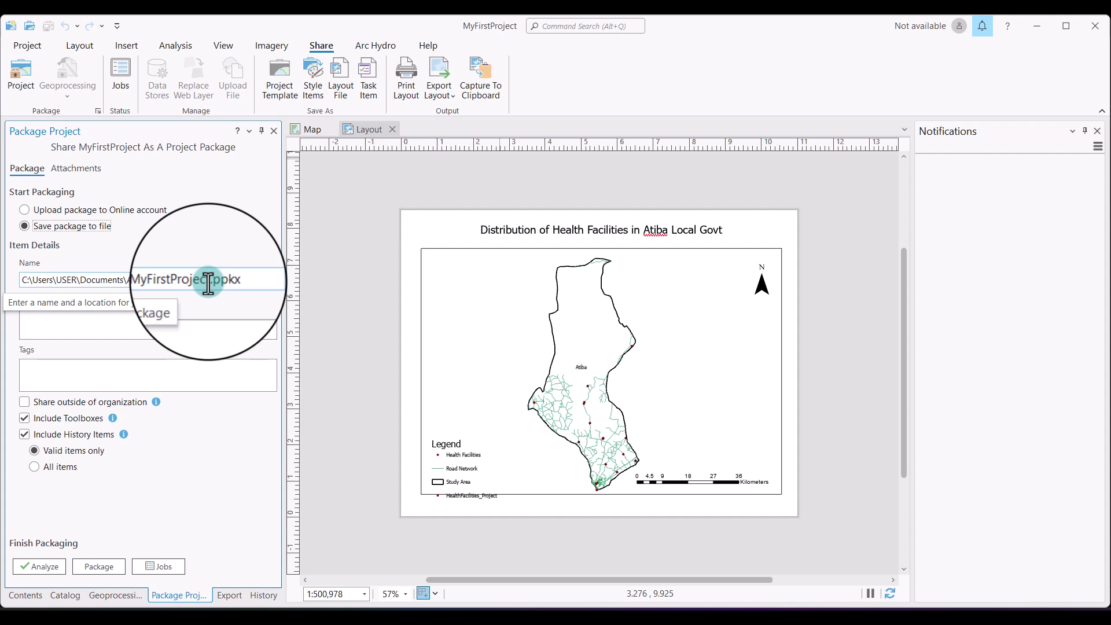
click(70, 168)
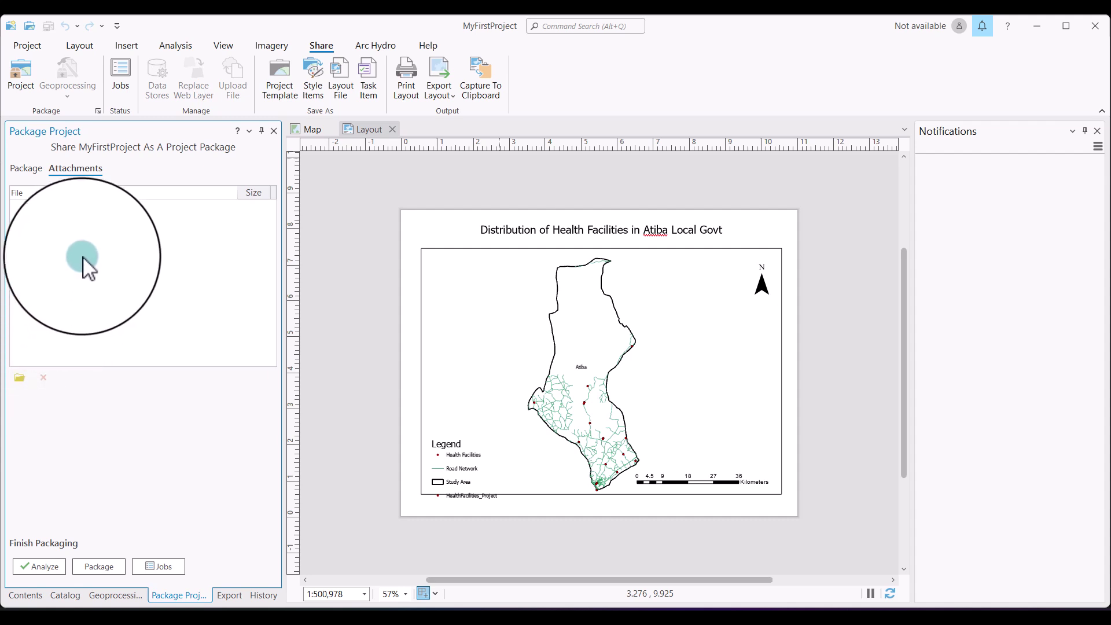
click(24, 170)
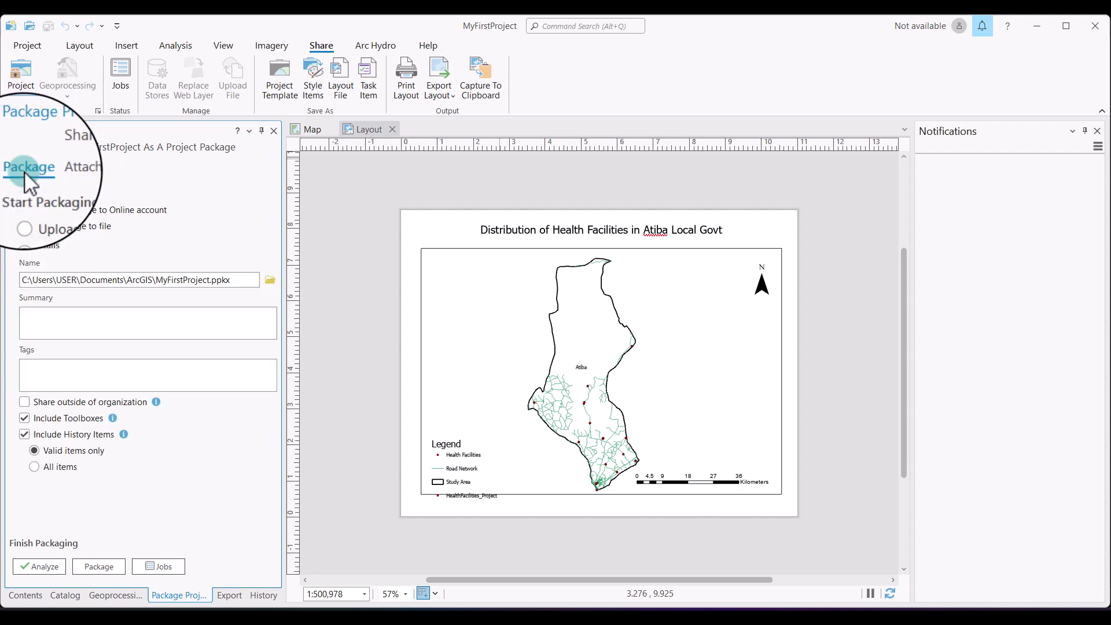
click(41, 317)
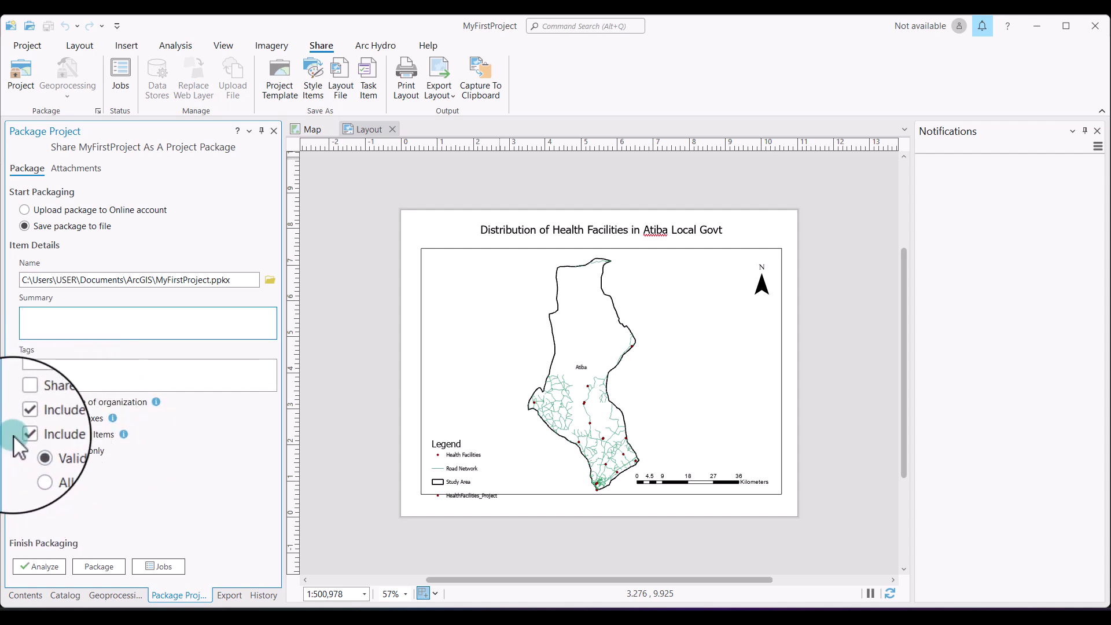
click(39, 468)
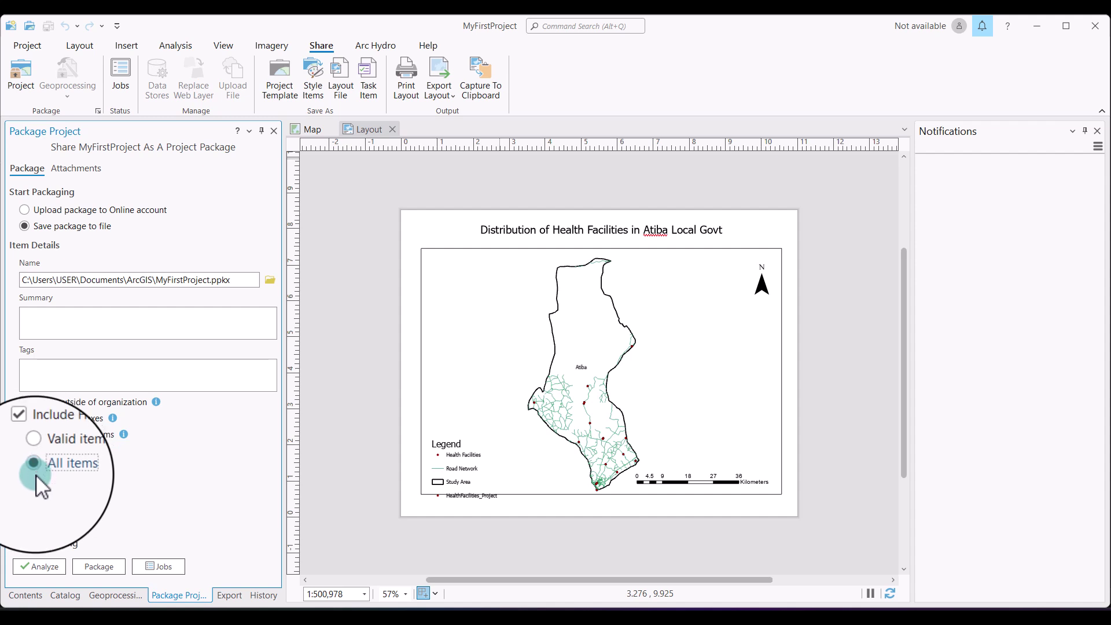
- Analyze the MyFirstProject package for problems and create the package
click(35, 568)
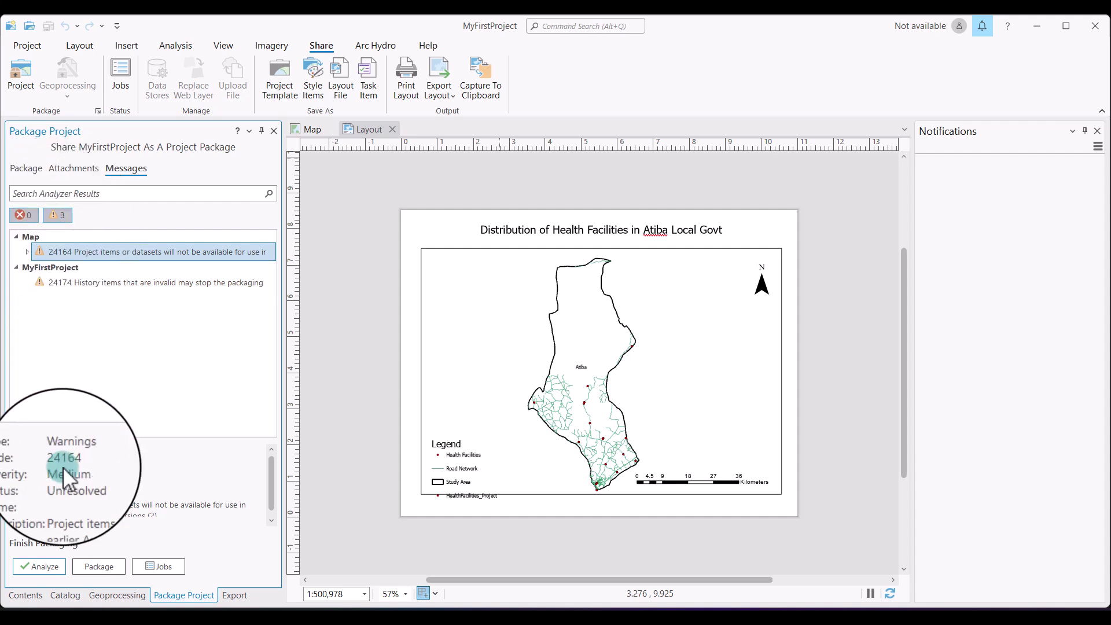
click(106, 569)
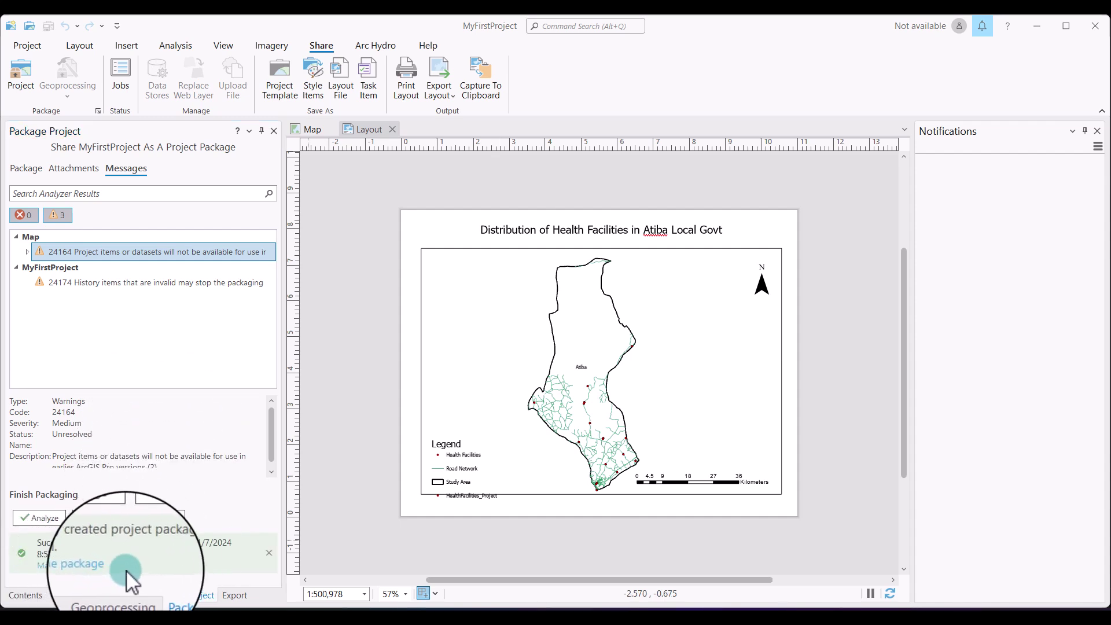
- Locate the MyFirstProject package file in its ArcGIS folder and return to the project
click(81, 574)
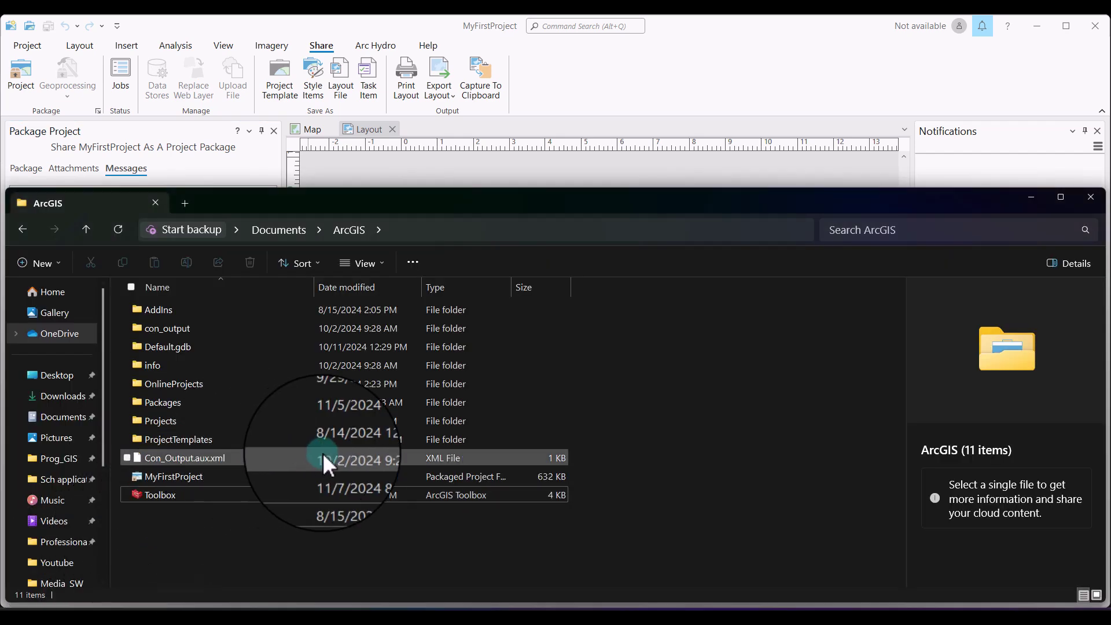
click(156, 476)
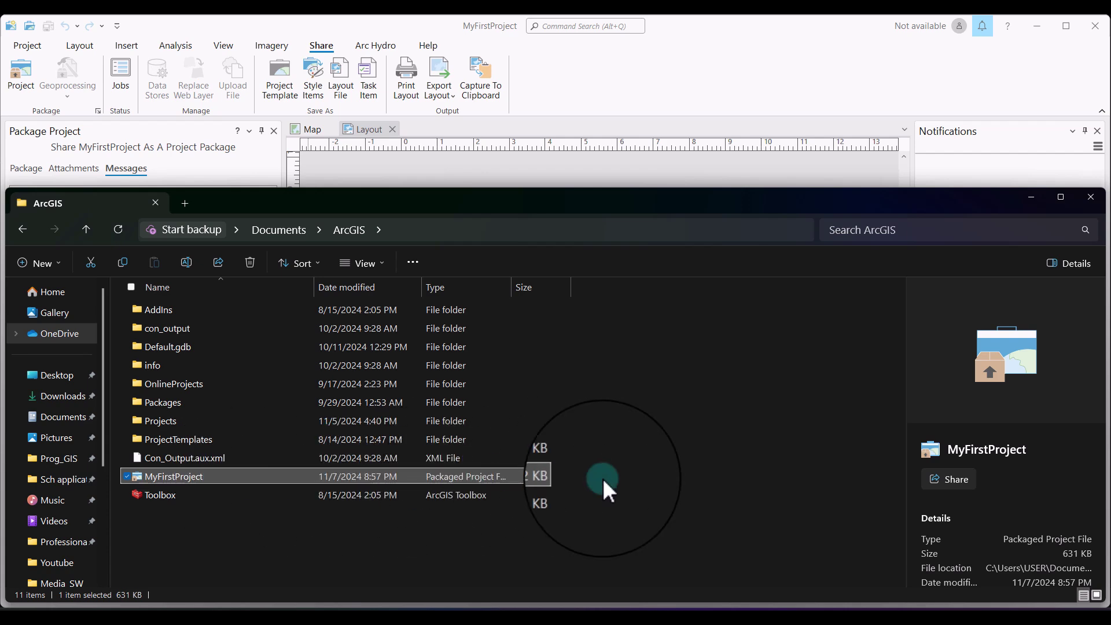
click(1035, 198)
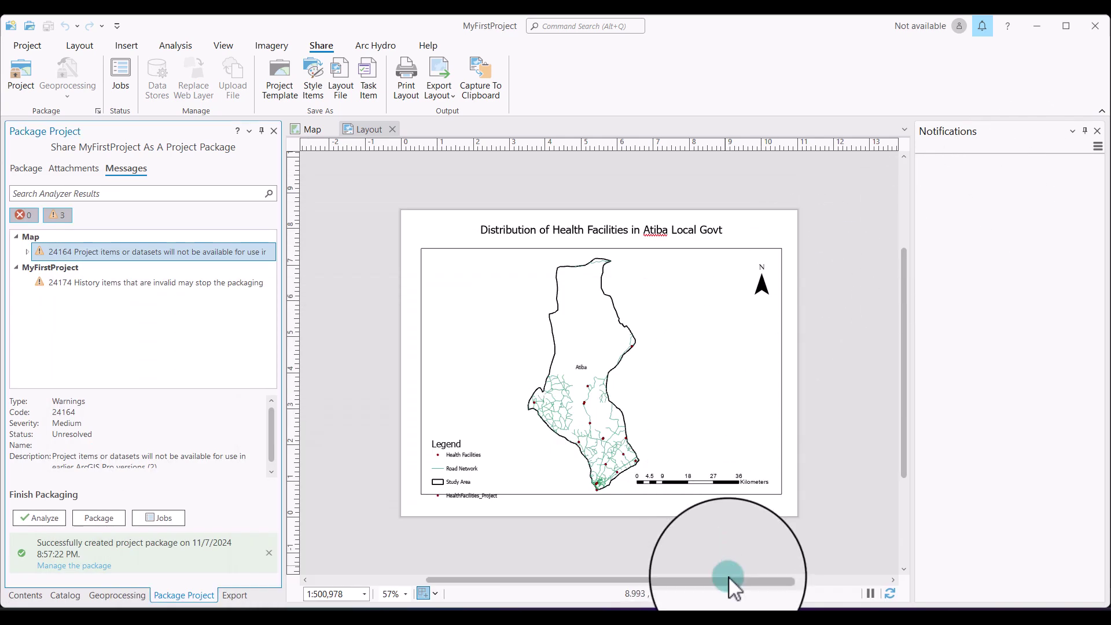